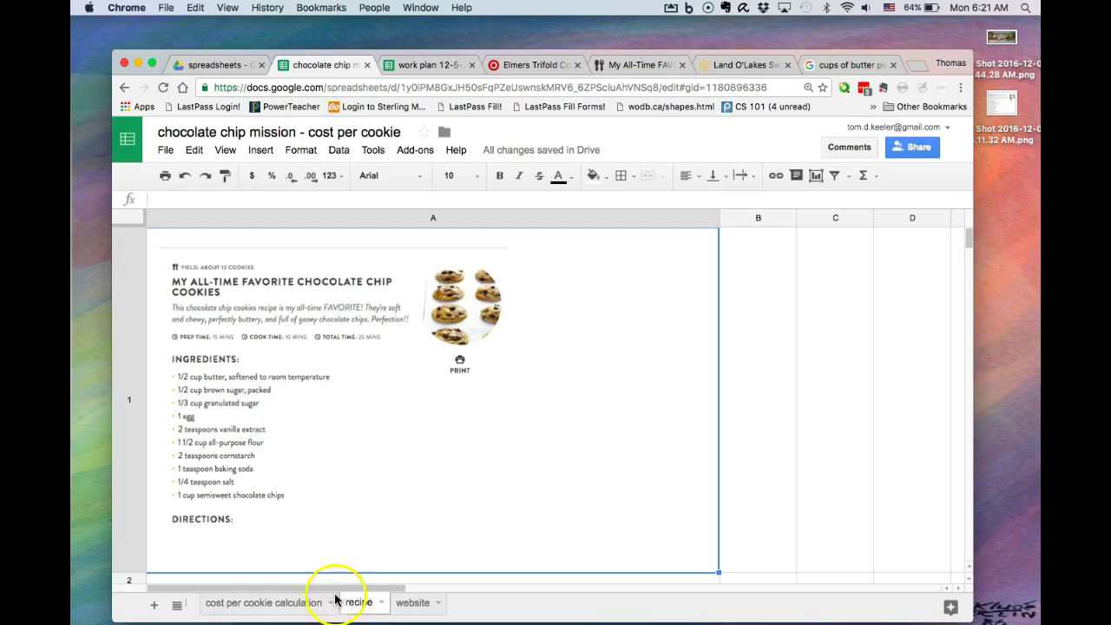
# Step: On the "cost per cookie calculation" sheet, correct the spelling of the ingredient in A5 to "vanilla extract"
pyautogui.click(284, 603)
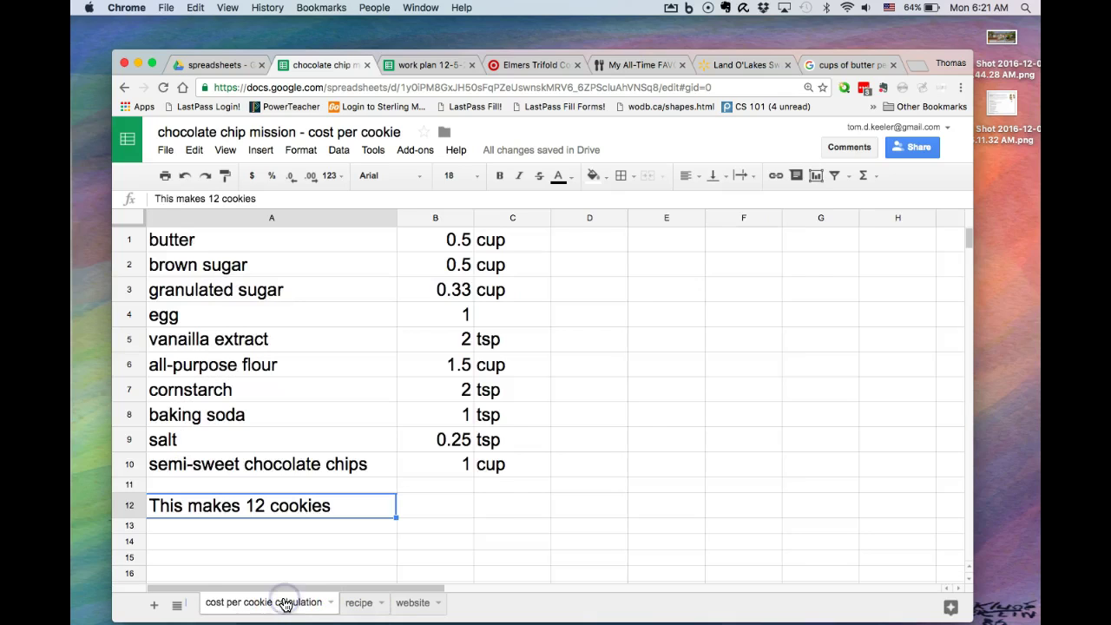
pyautogui.click(328, 602)
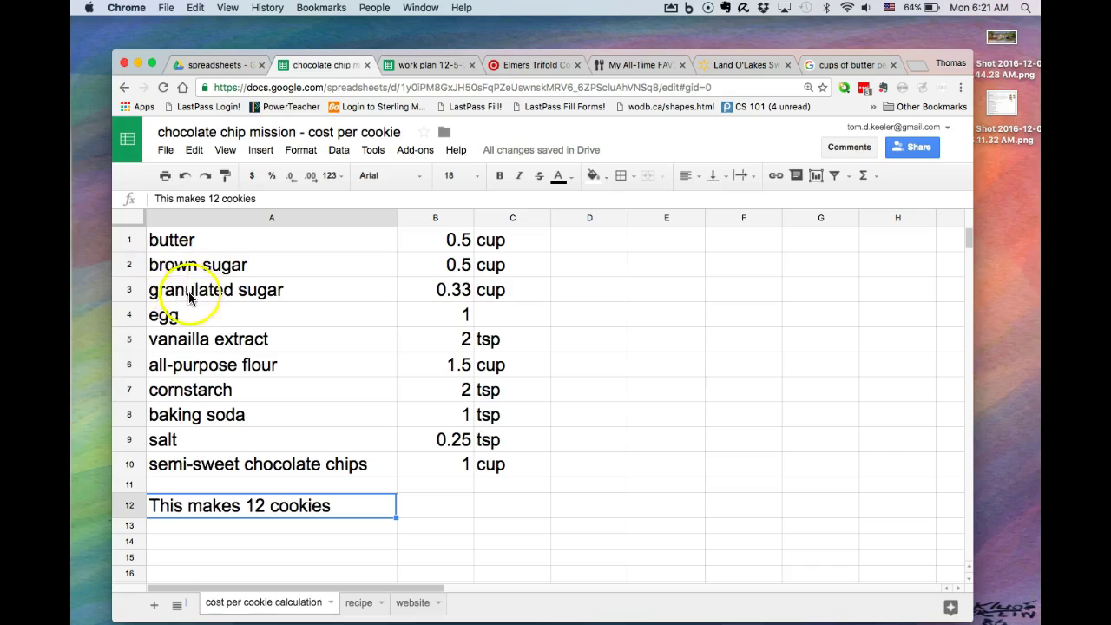
pyautogui.doubleClick(185, 341)
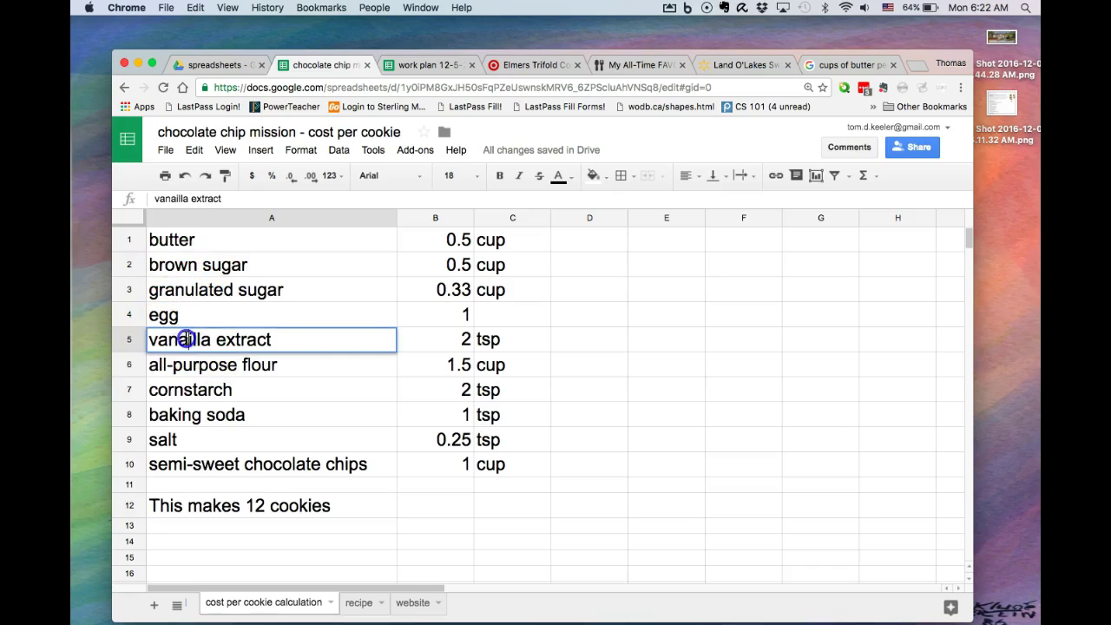
pyautogui.press('BackSpace')
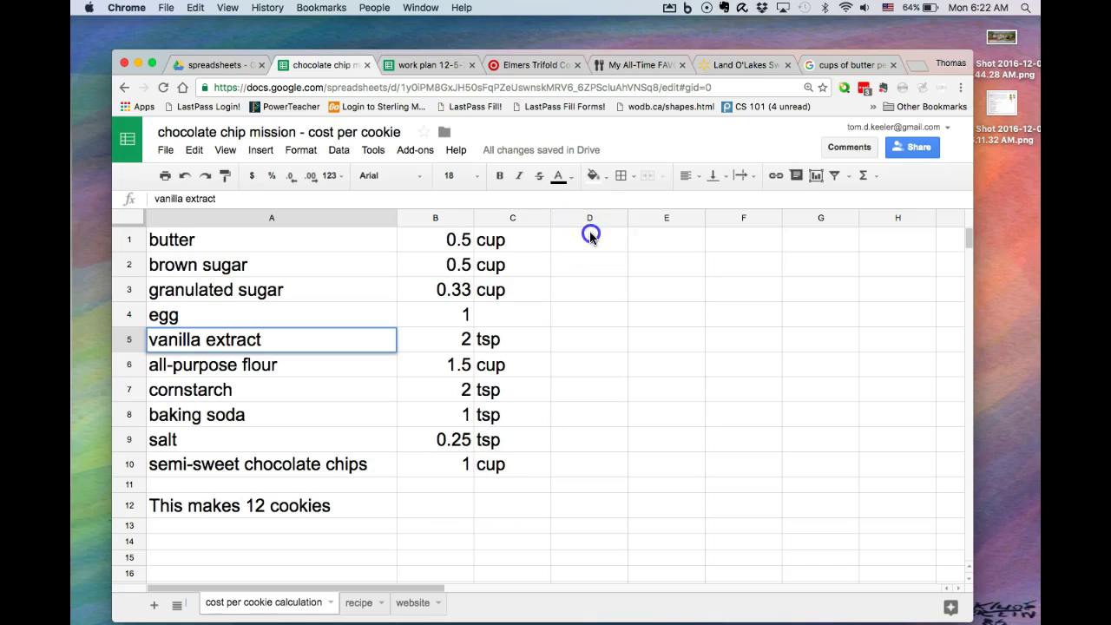
pyautogui.click(590, 264)
pyautogui.click(585, 288)
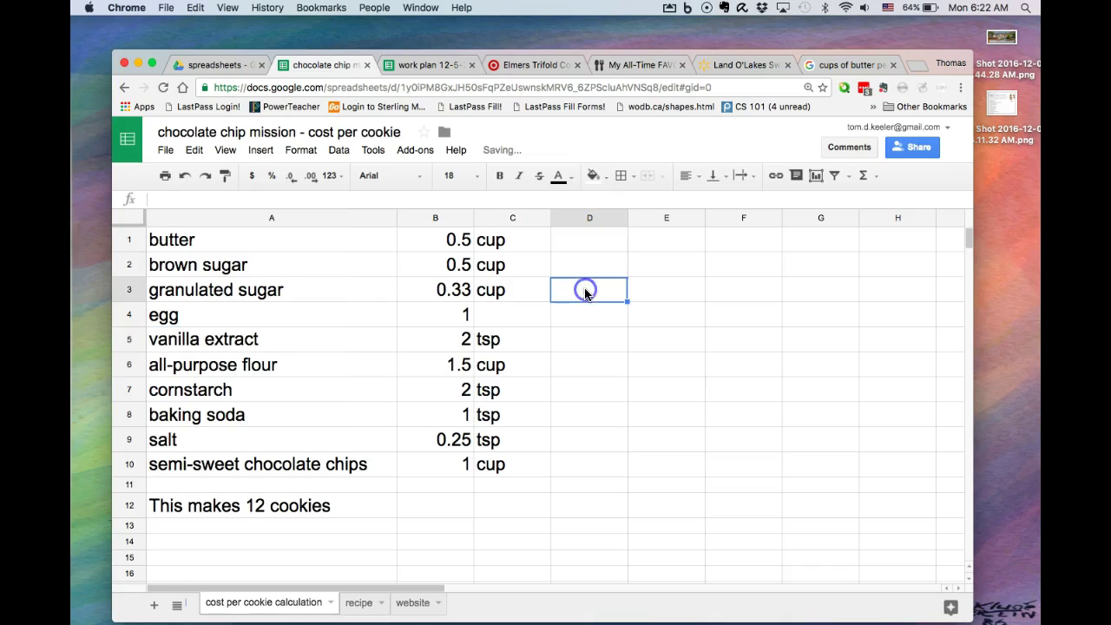
pyautogui.click(581, 319)
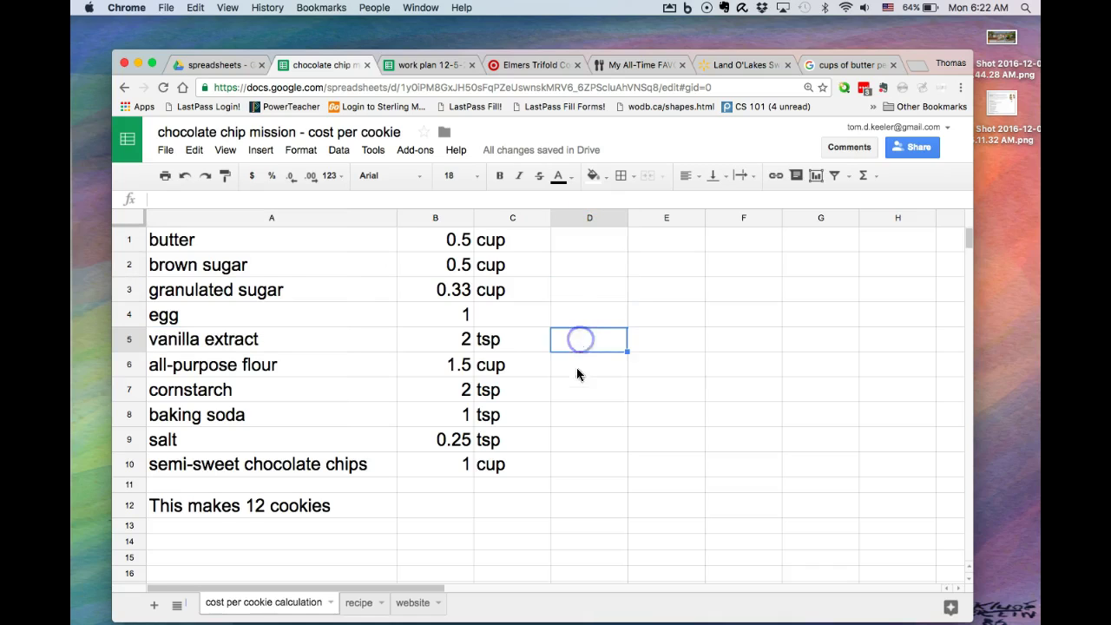
pyautogui.click(576, 461)
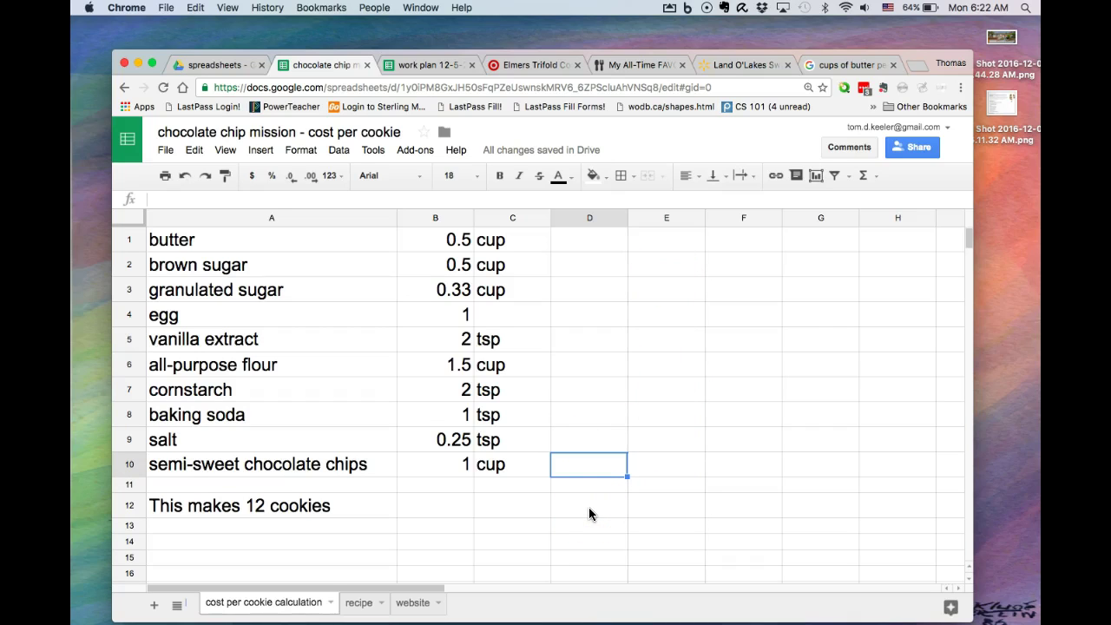
pyautogui.click(427, 241)
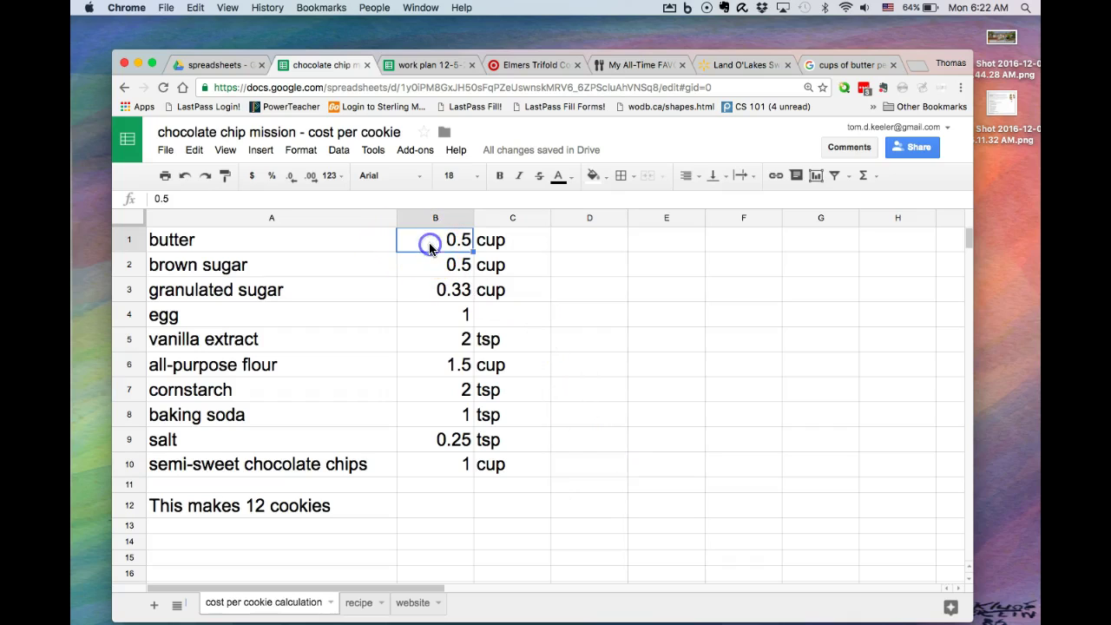
pyautogui.click(519, 243)
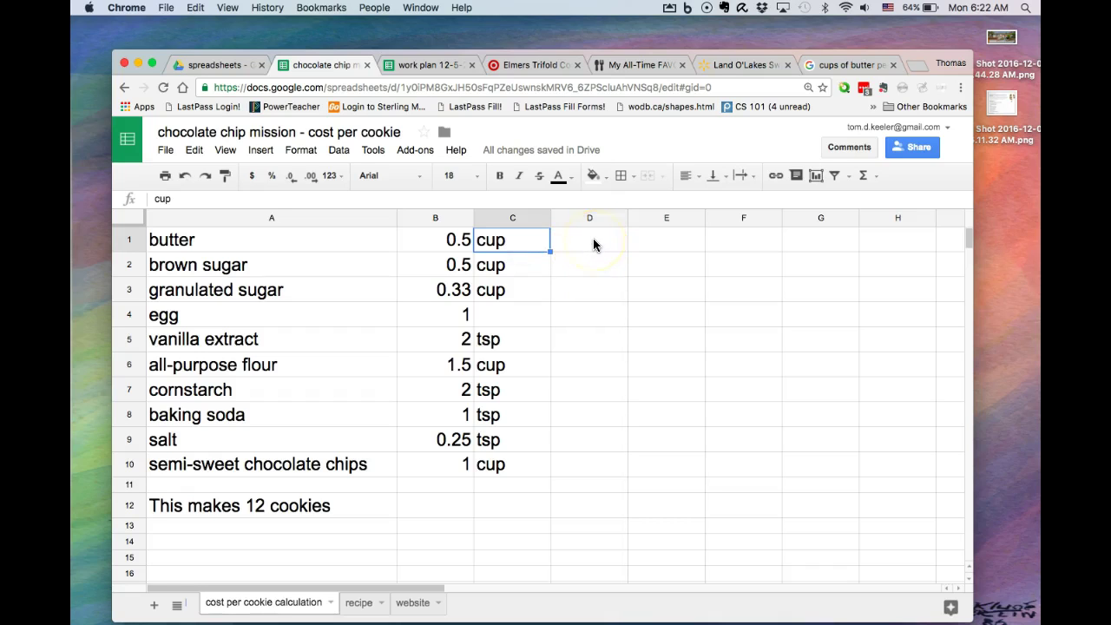
pyautogui.click(592, 243)
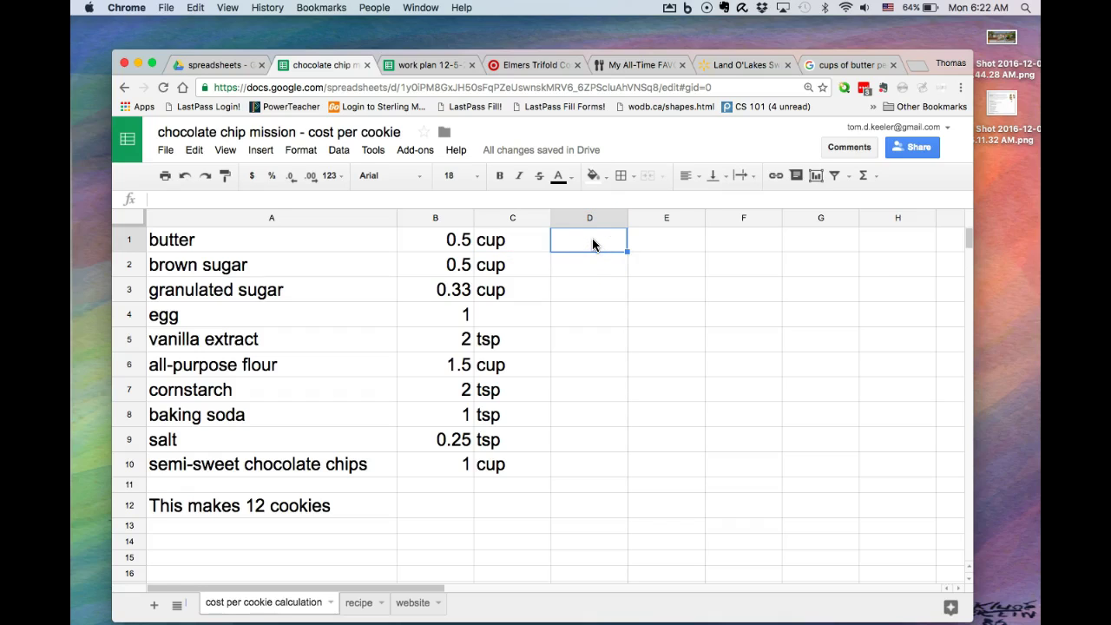
# Step: Retrace the "price of butter" search through Walmart's butter listing and check the price of the Land O'Lakes salted butter sticks, 1 lb
pyautogui.click(730, 64)
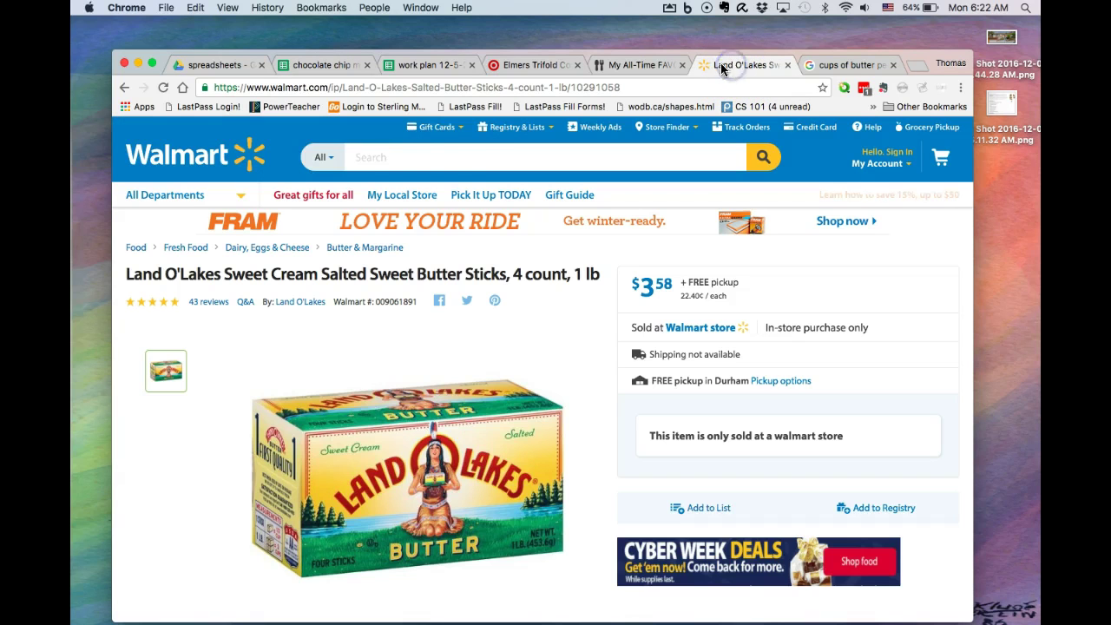
pyautogui.click(123, 88)
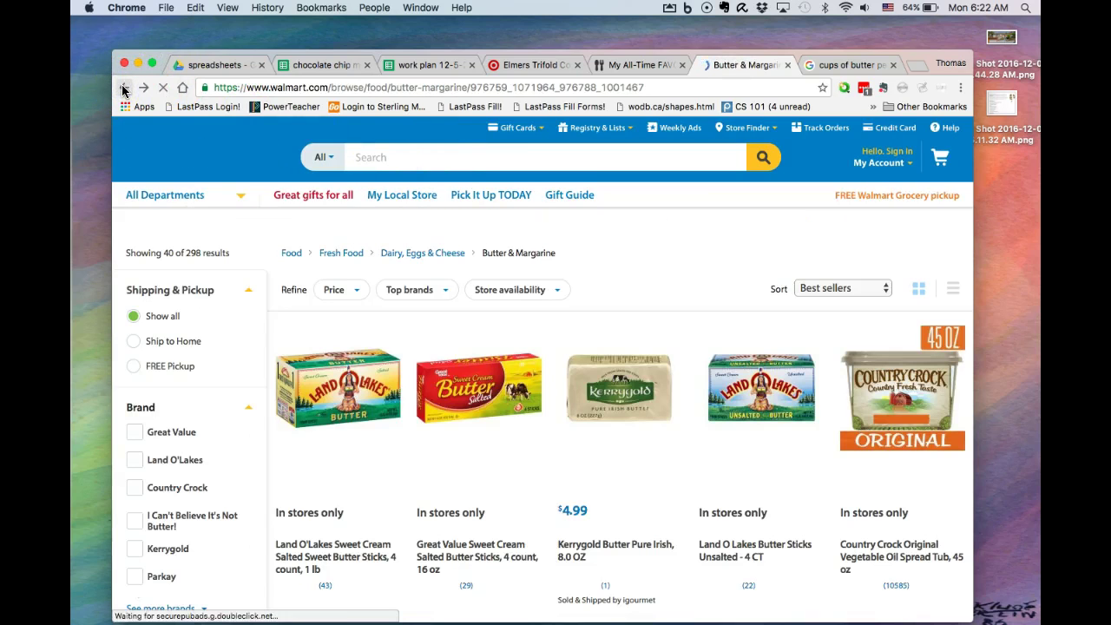
pyautogui.click(122, 88)
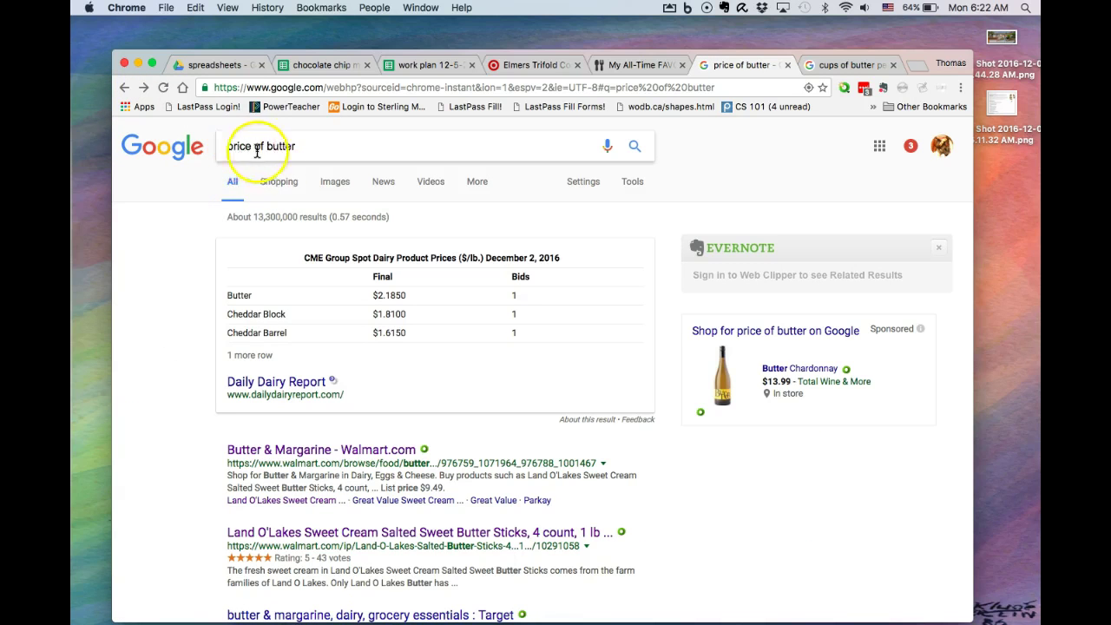
pyautogui.click(304, 150)
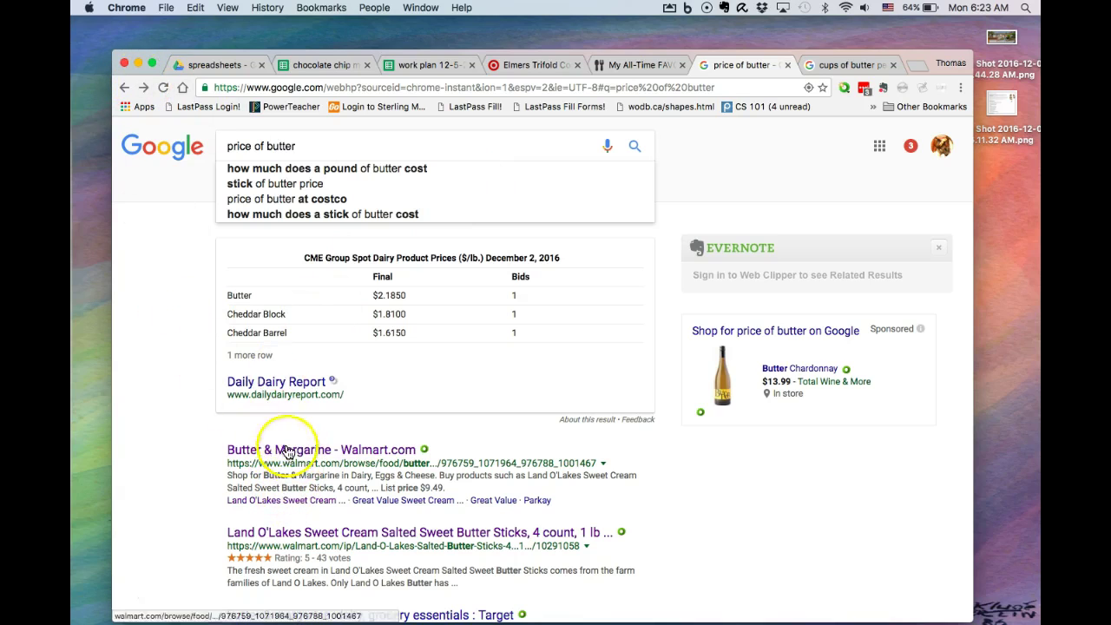
pyautogui.click(144, 87)
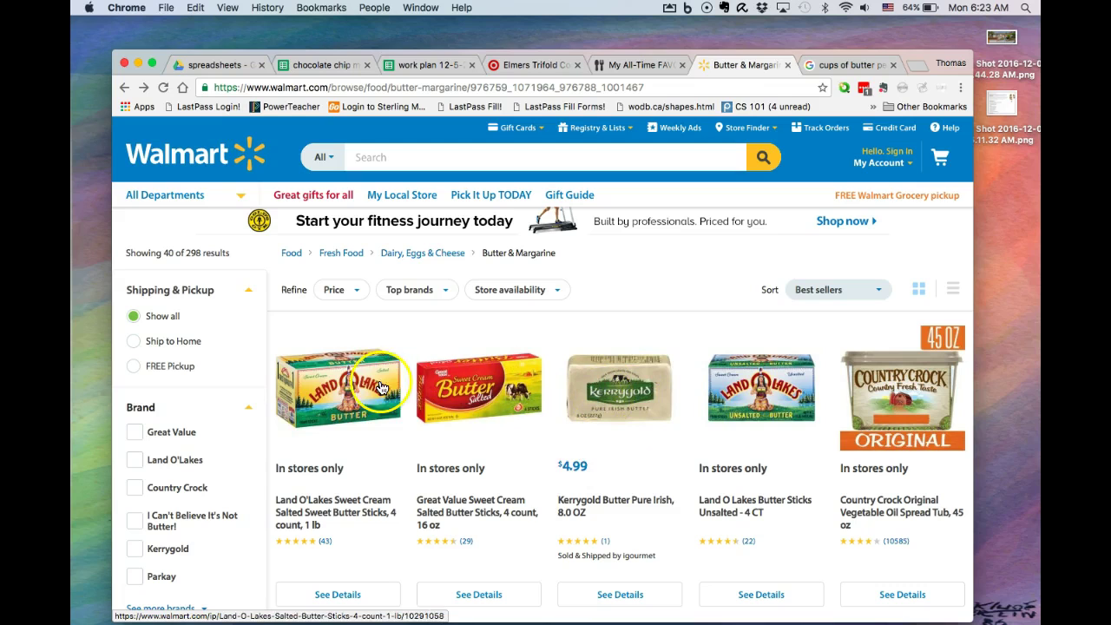
pyautogui.click(351, 392)
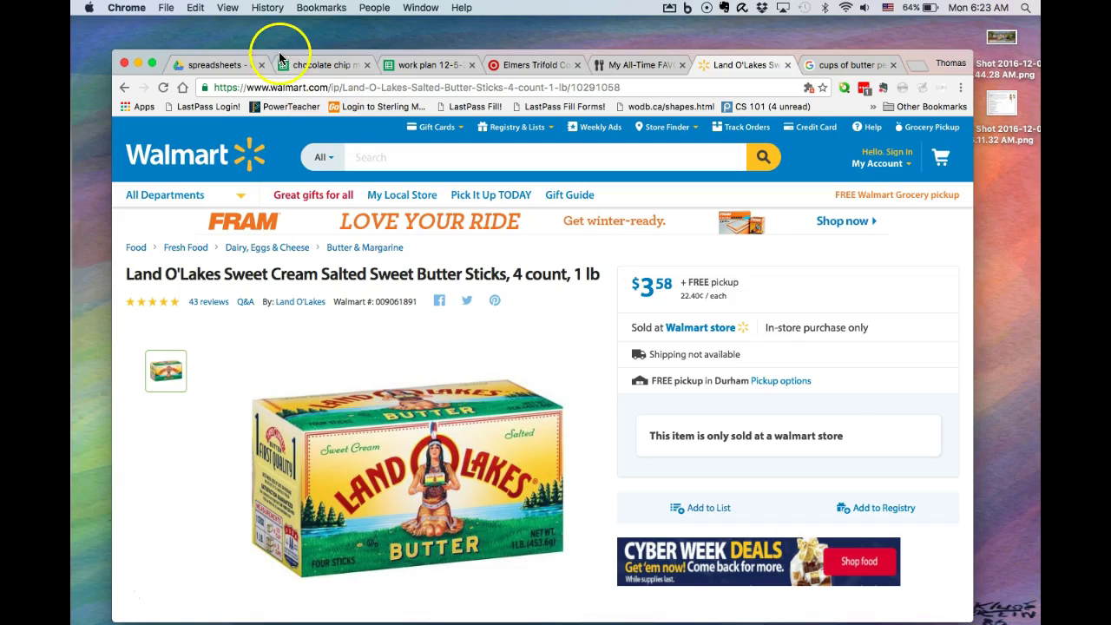
# Step: Return to the cookie cost spreadsheet and enter the butter price "3.58 / lb" in D1
pyautogui.click(304, 66)
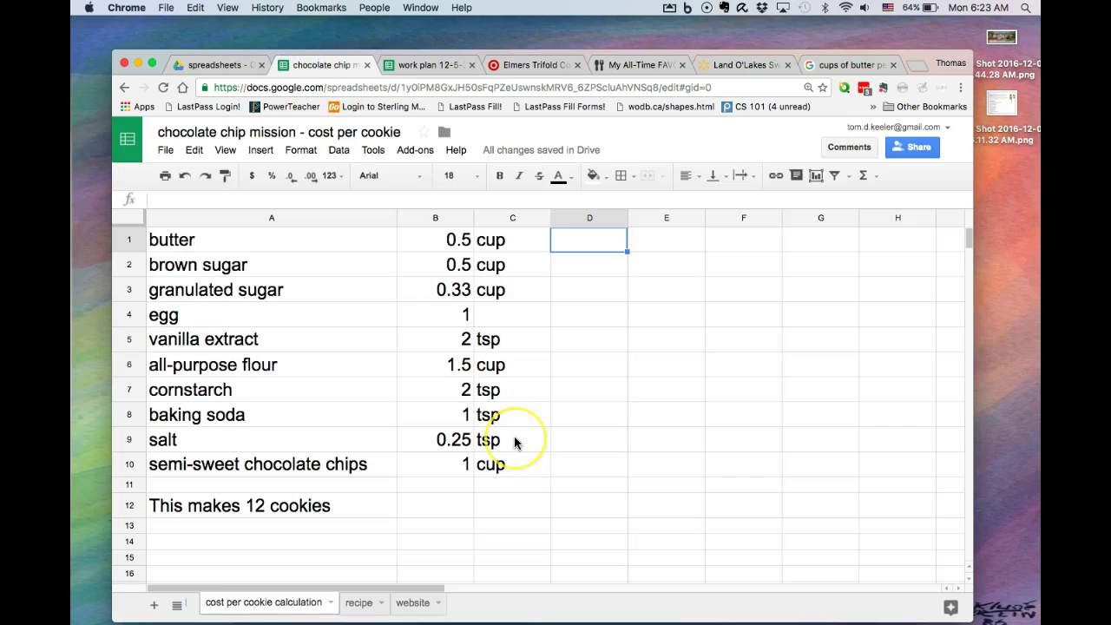
pyautogui.doubleClick(580, 247)
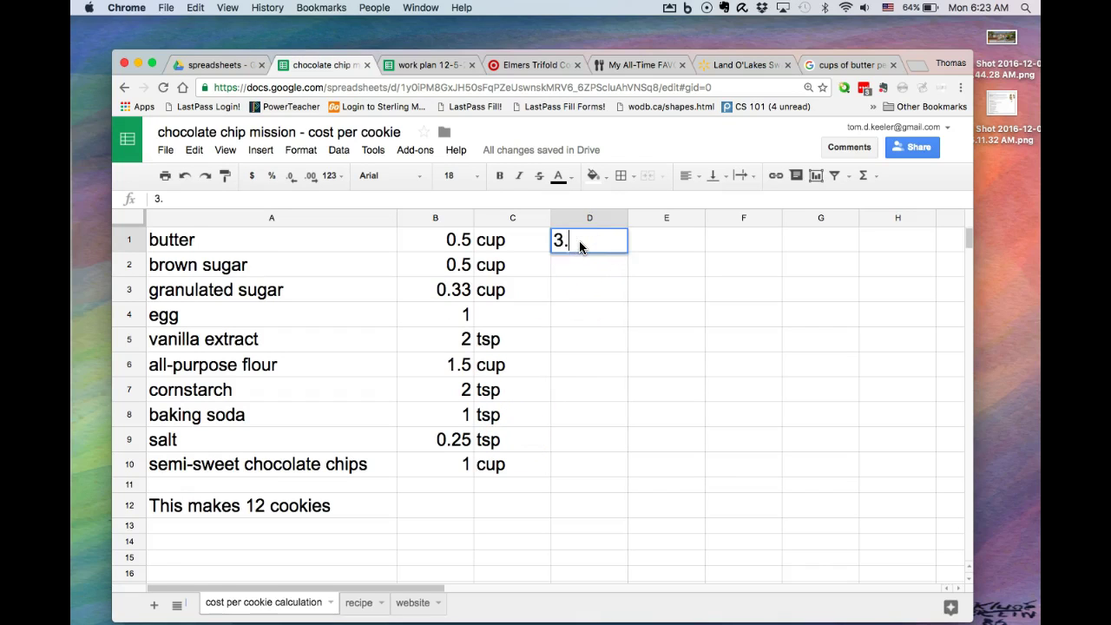
pyautogui.write('3.58 / lb')
pyautogui.press('Return')
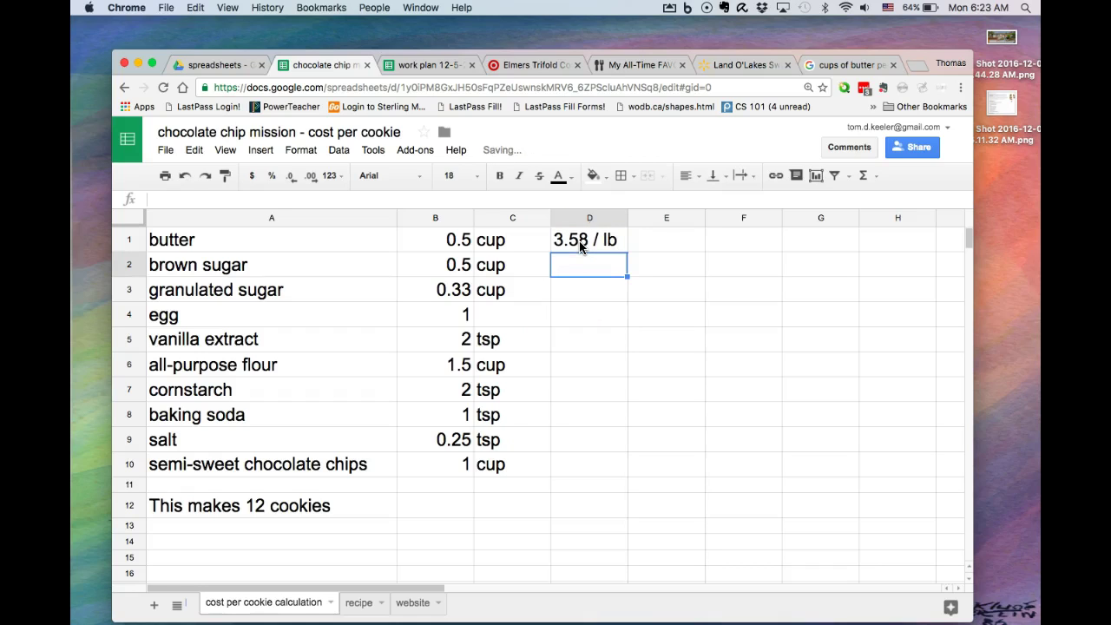
# Step: Consult the "cups of butter per pound" search results and highlight the Reference.com sentence giving the cups-to-pound conversion
pyautogui.click(839, 63)
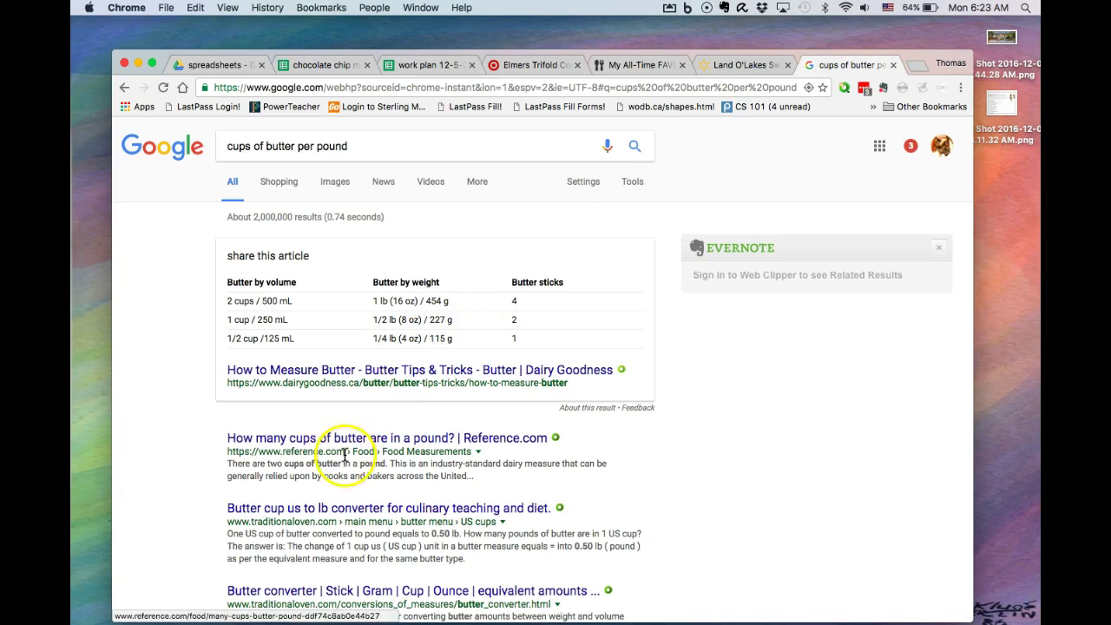
pyautogui.moveTo(362, 147); pyautogui.dragTo(221, 146)
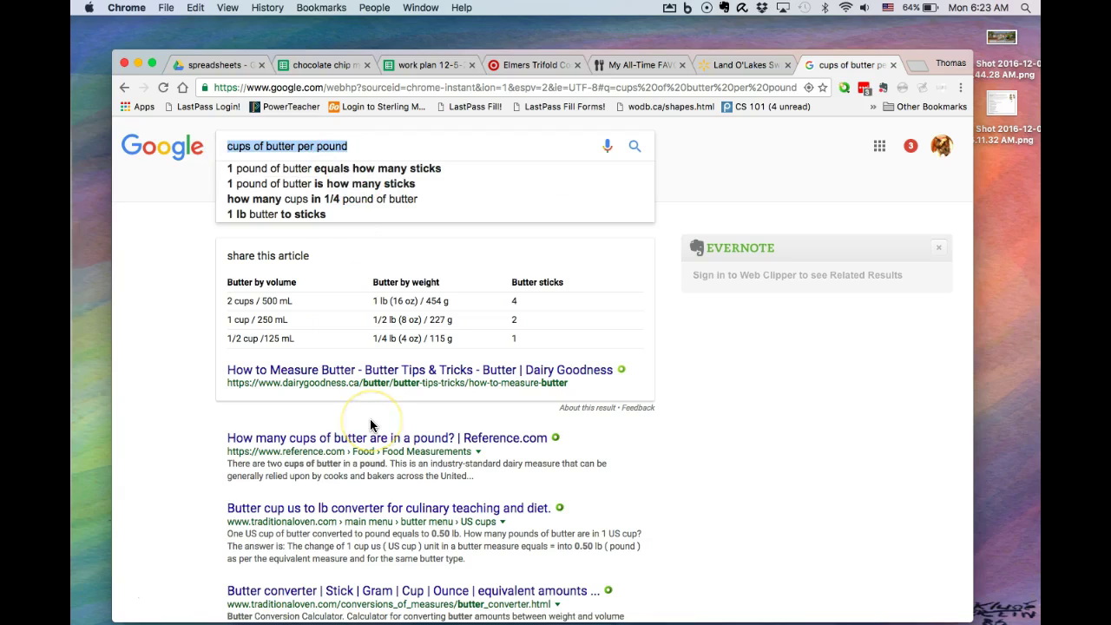
pyautogui.click(325, 452)
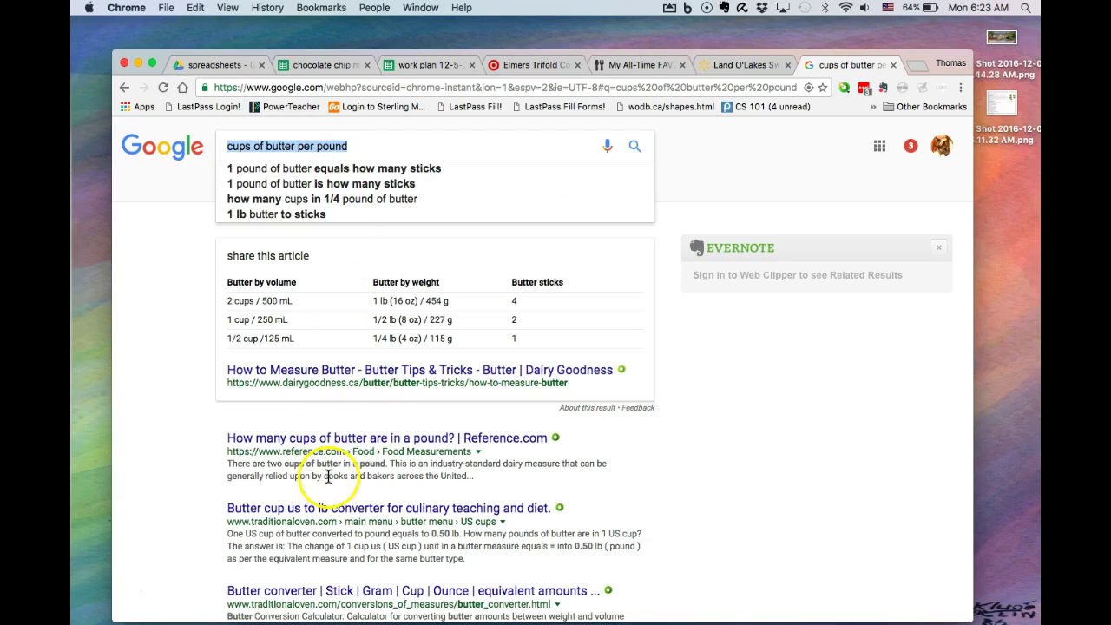
pyautogui.click(387, 466)
pyautogui.moveTo(387, 466); pyautogui.dragTo(224, 462)
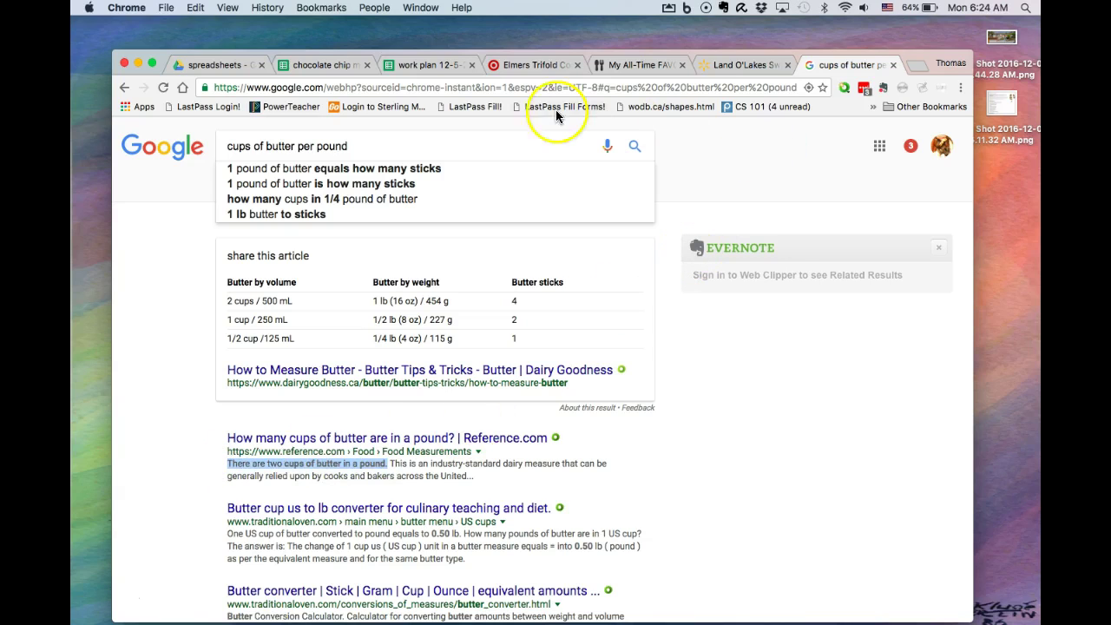
# Step: Back in the cookie cost spreadsheet, enter "2 cups=1 lb" in E1 for butter and widen column E to fit the text
pyautogui.click(340, 65)
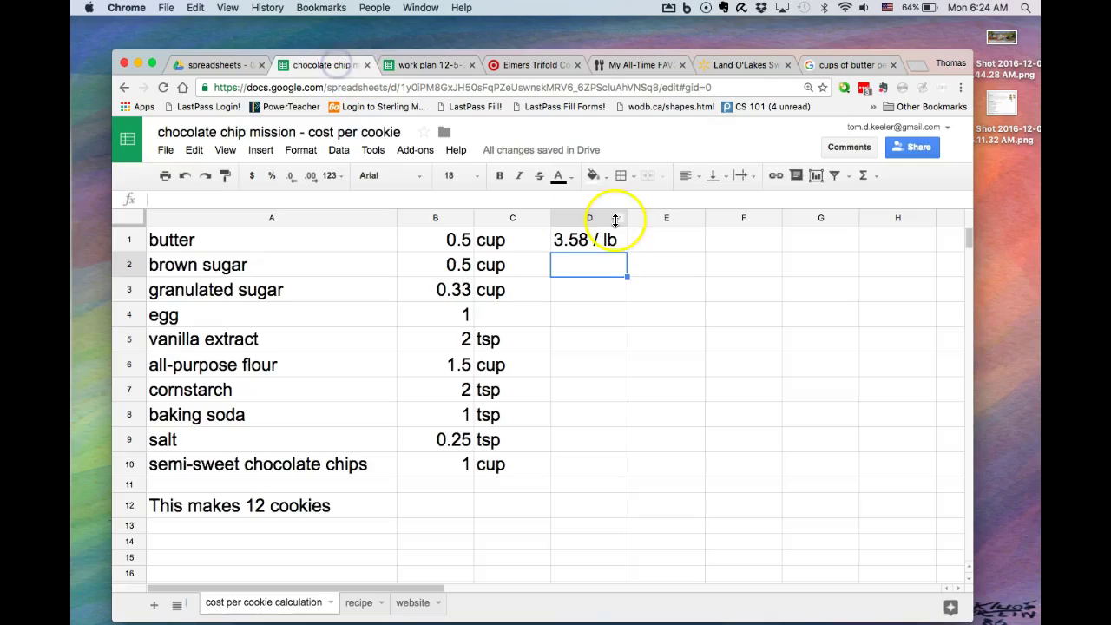
pyautogui.click(651, 243)
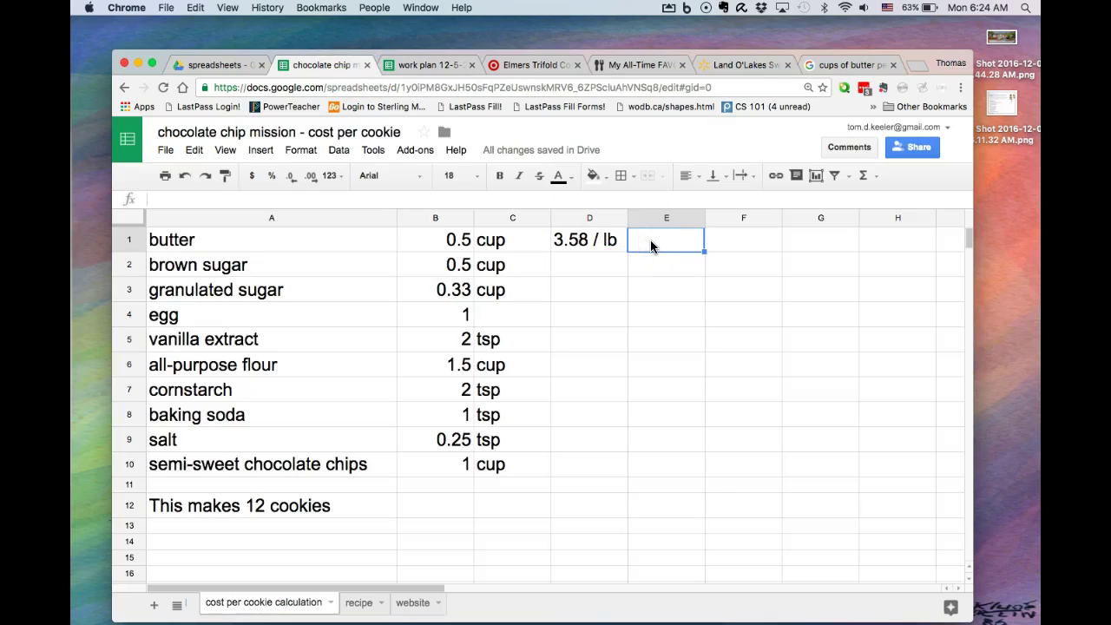
pyautogui.write('2 cups=1 lb')
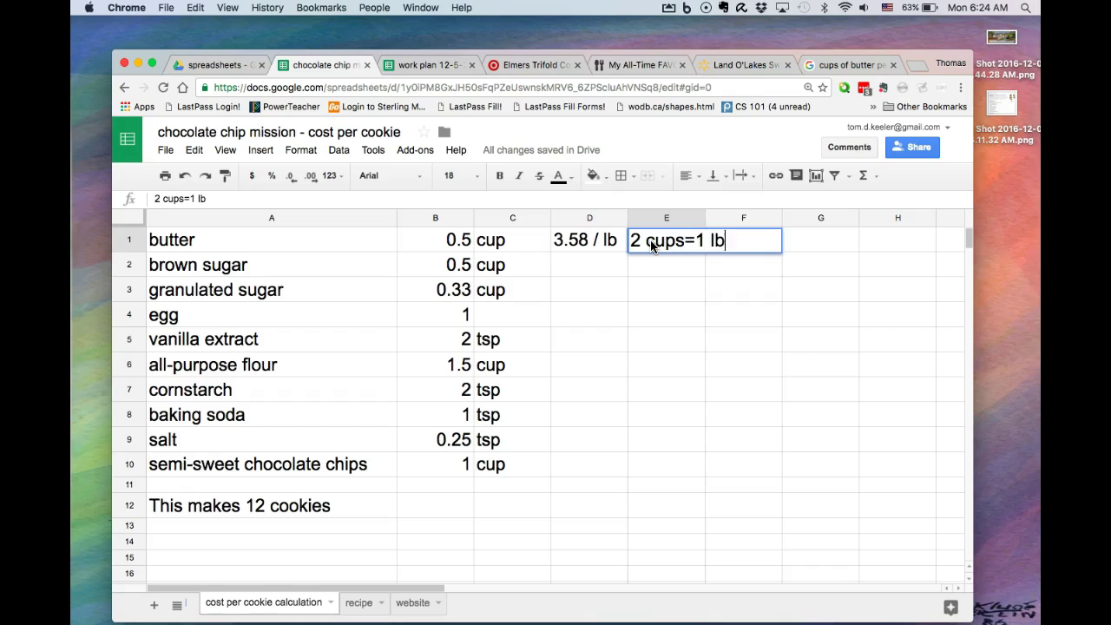
pyautogui.press('Return')
pyautogui.click(671, 215)
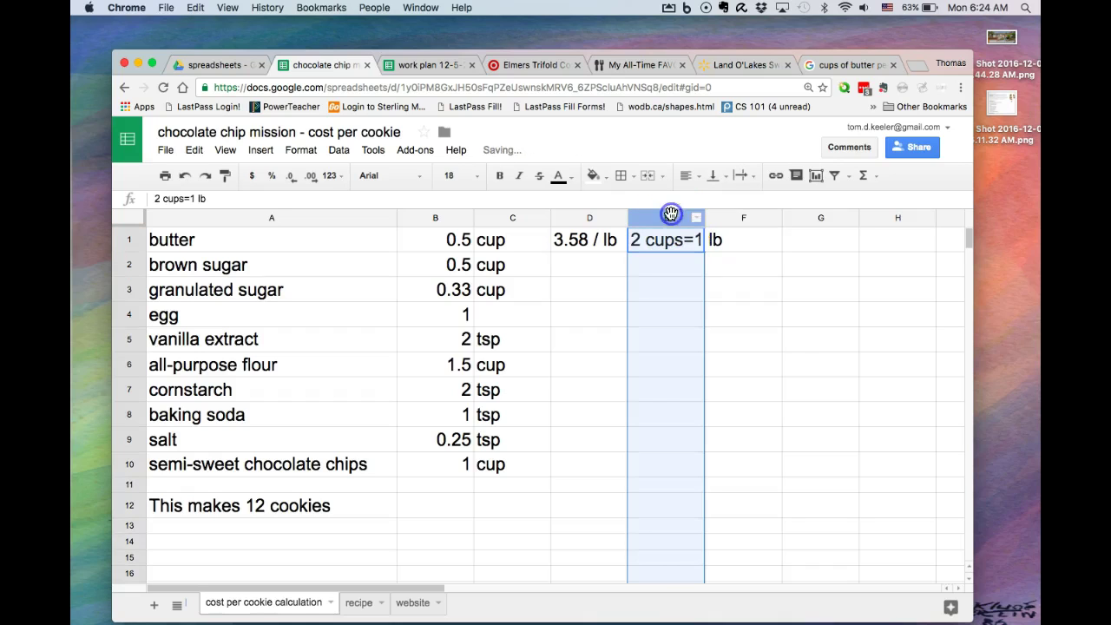
pyautogui.moveTo(702, 216); pyautogui.dragTo(764, 216)
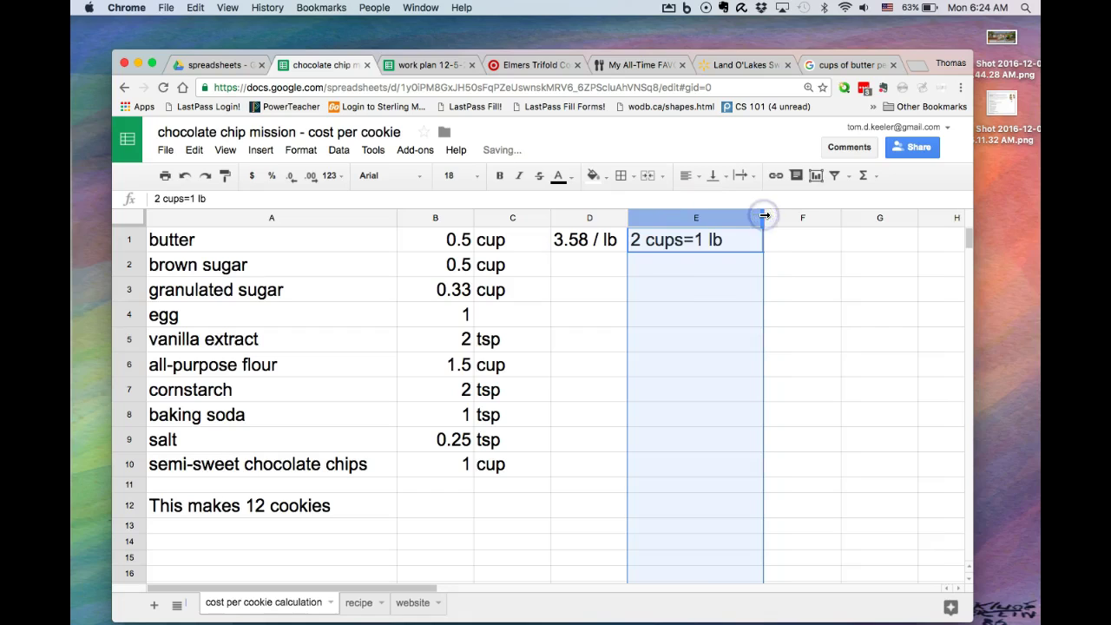
# Step: Calculate the cost of the recipe's butter in F1 with the formula =3.58/4
pyautogui.click(577, 247)
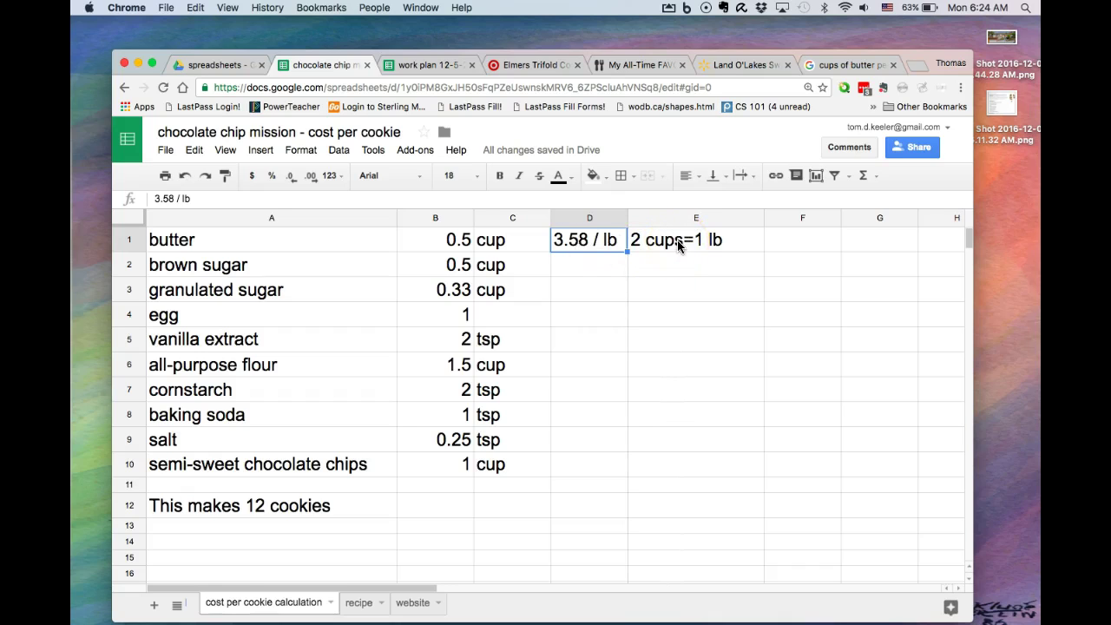
pyautogui.click(434, 238)
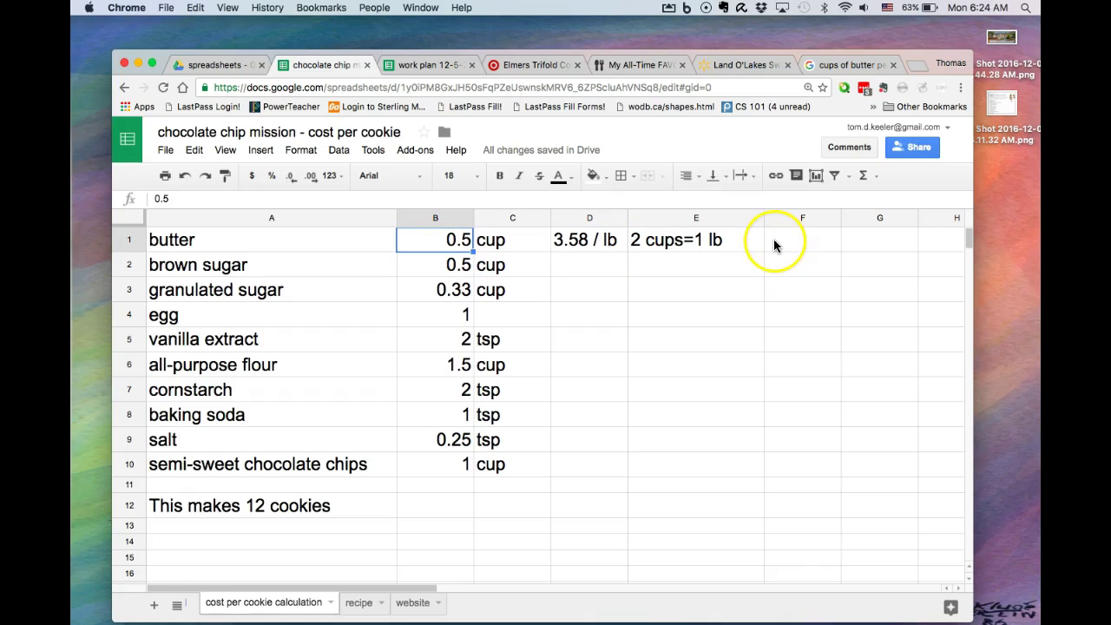
pyautogui.click(773, 244)
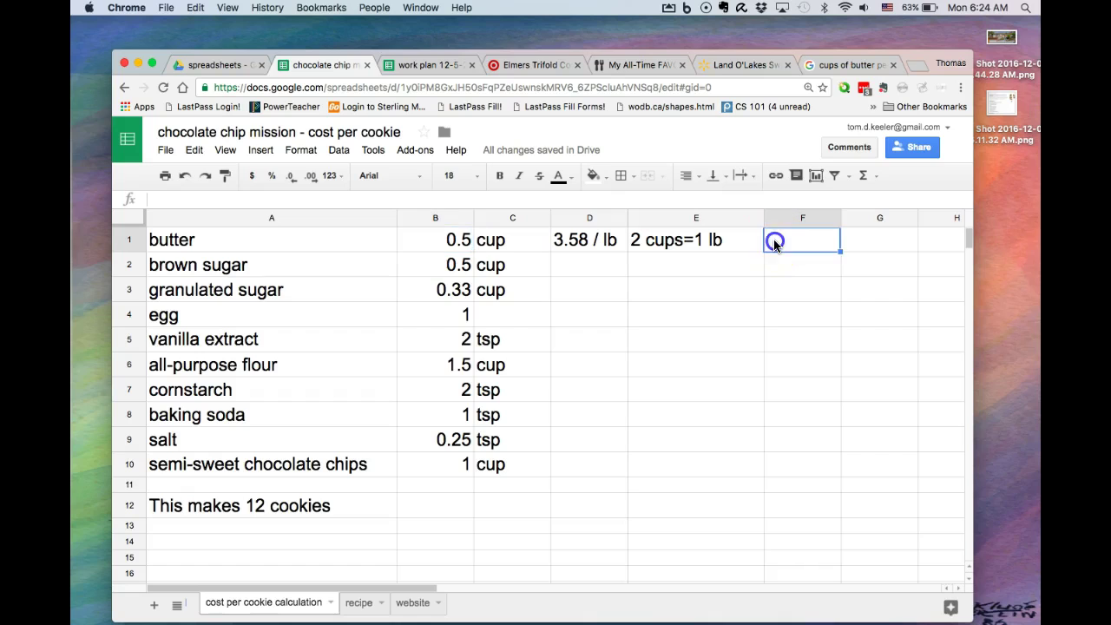
pyautogui.write('=')
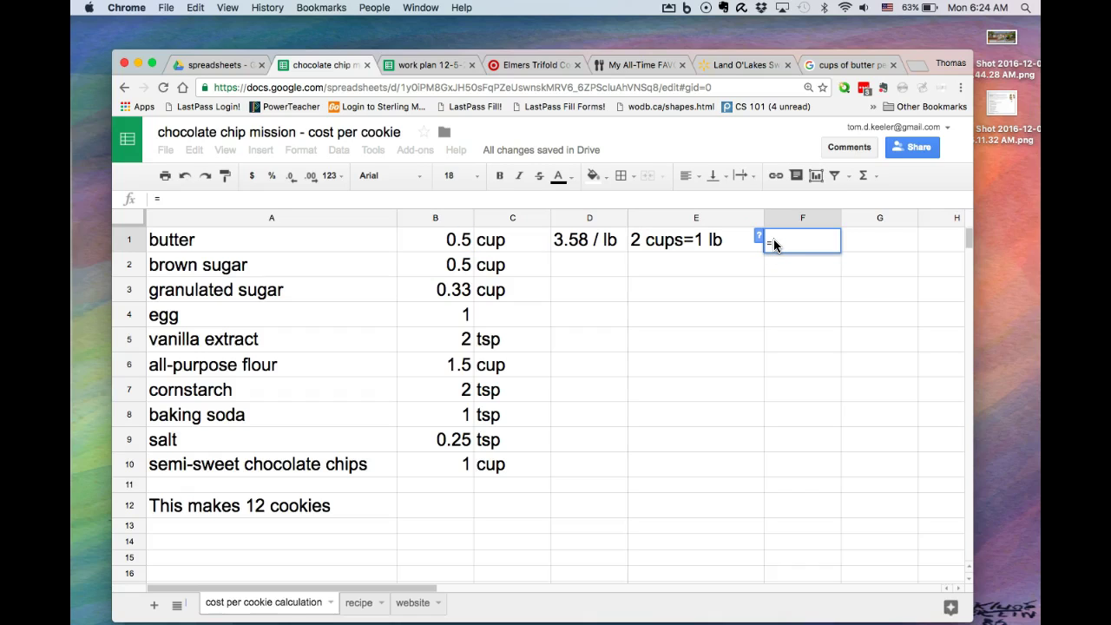
pyautogui.click(776, 243)
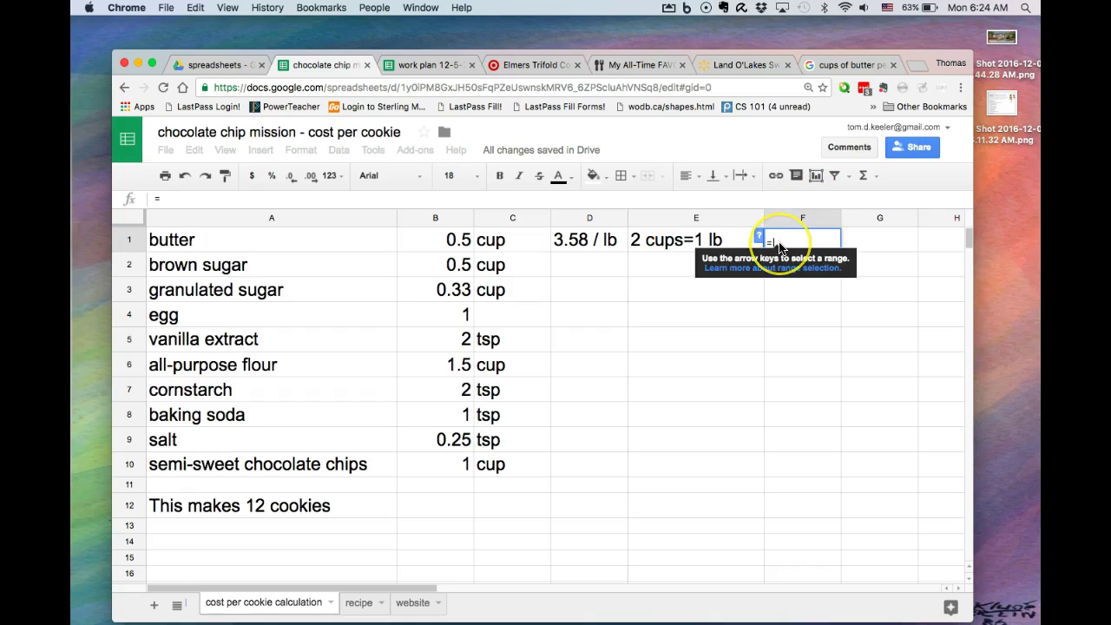
pyautogui.press('BackSpace')
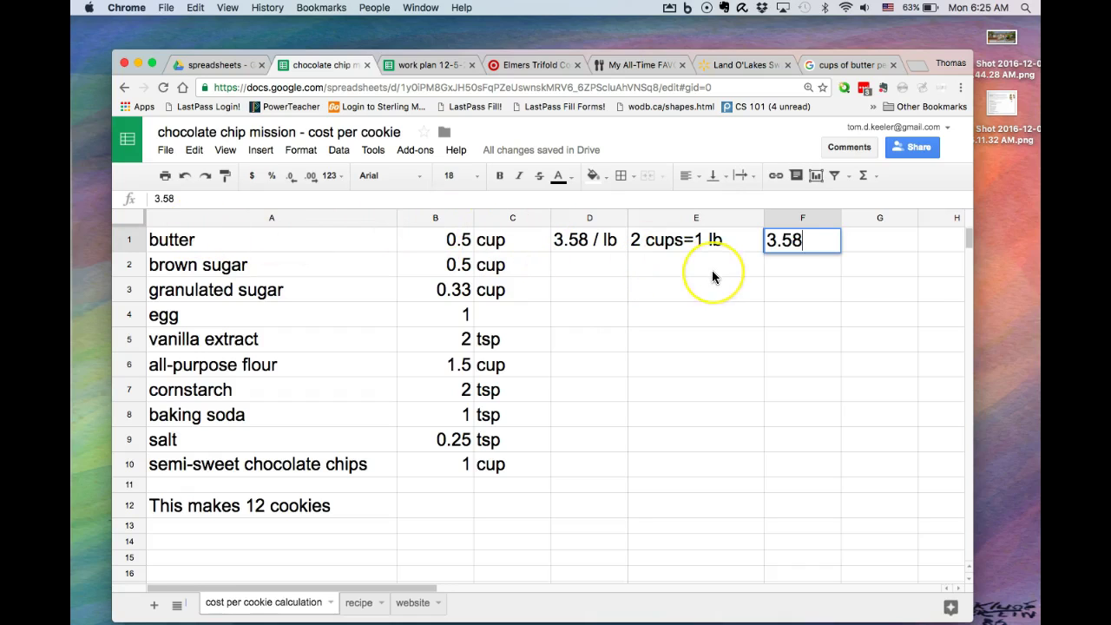
pyautogui.write('/4')
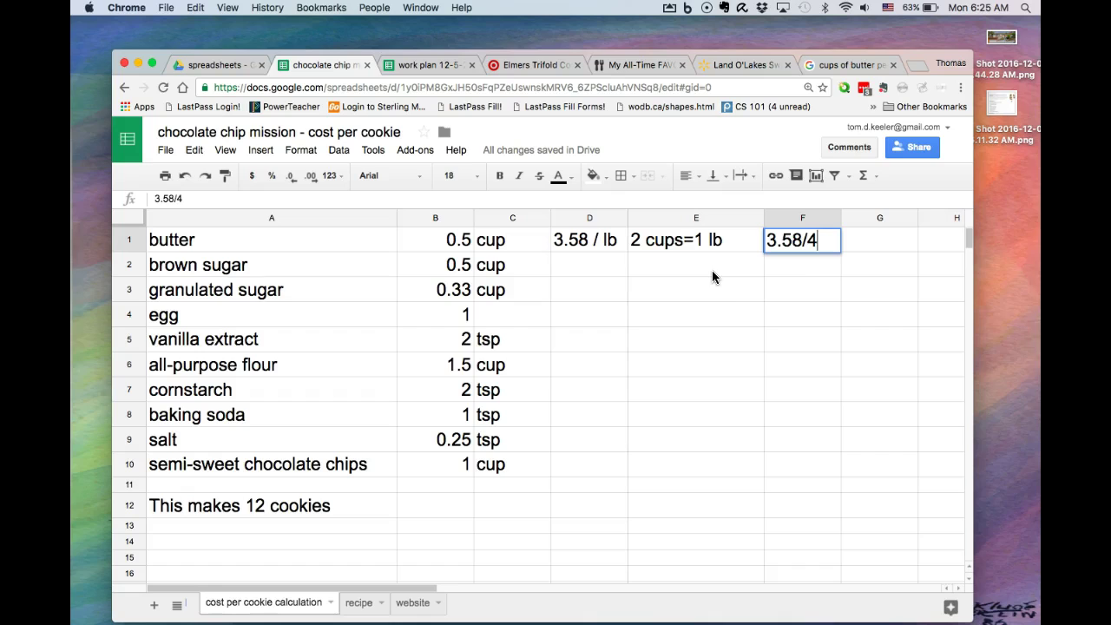
pyautogui.click(771, 267)
pyautogui.click(767, 241)
pyautogui.write('=')
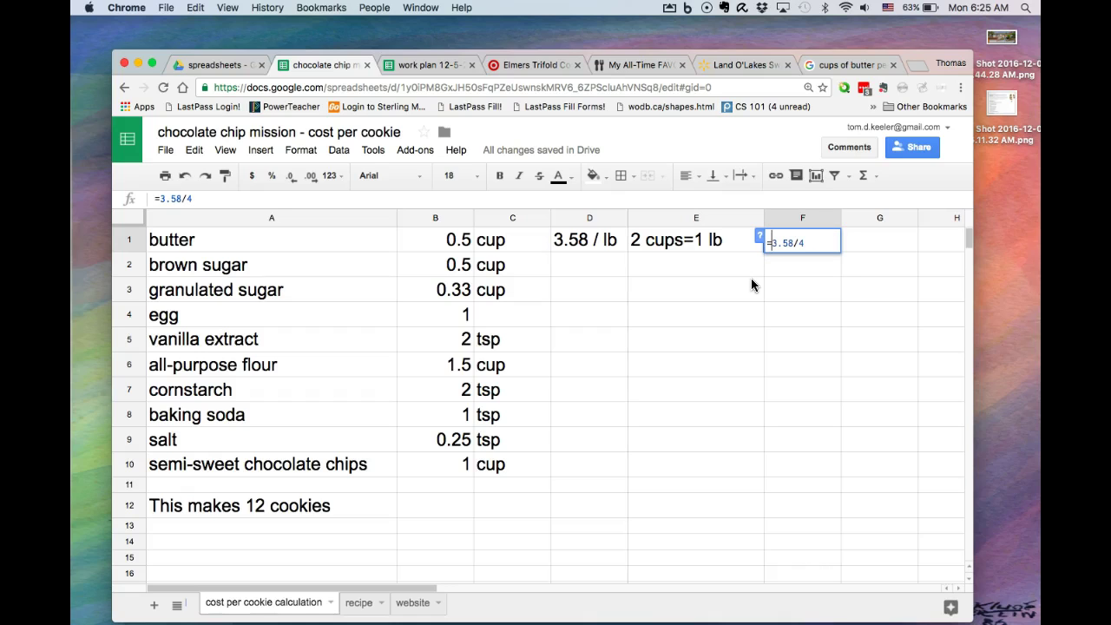
pyautogui.press('Return')
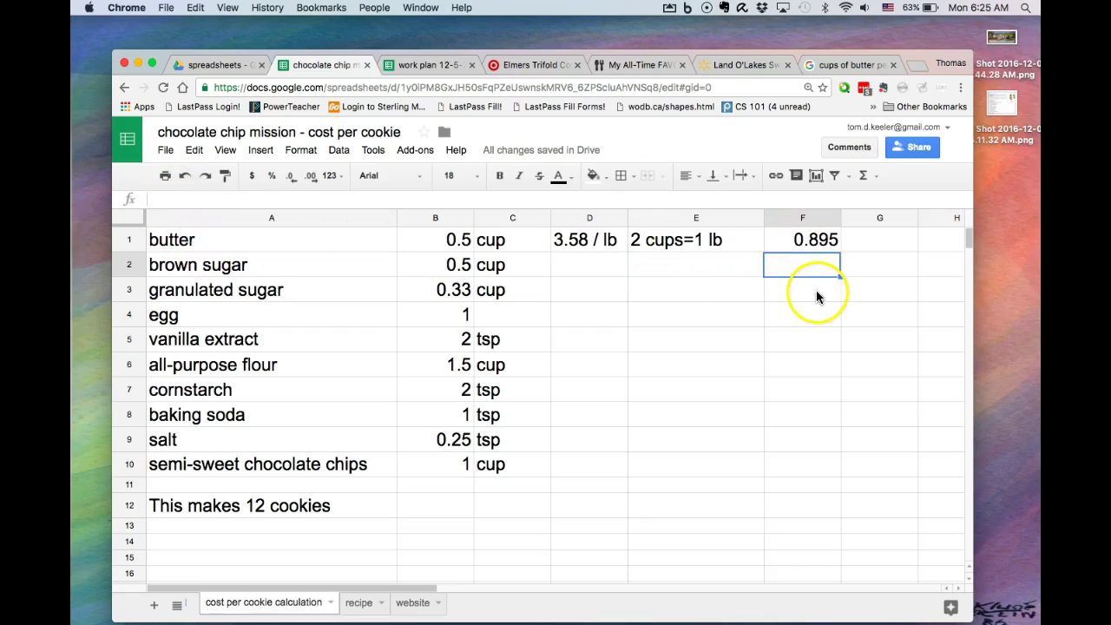
pyautogui.click(841, 275)
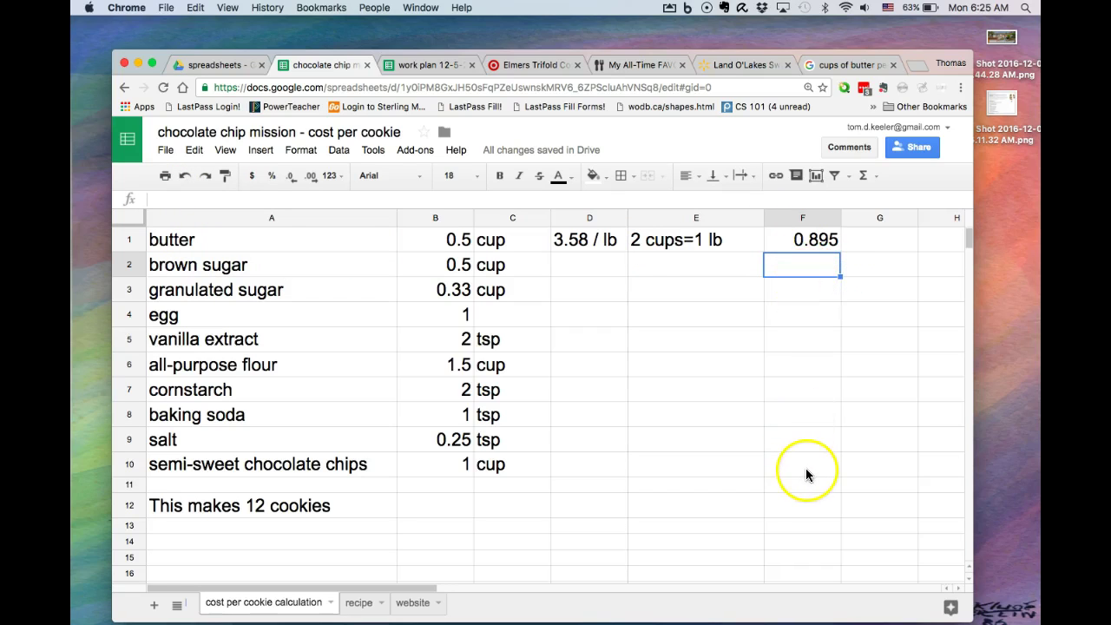
pyautogui.click(787, 508)
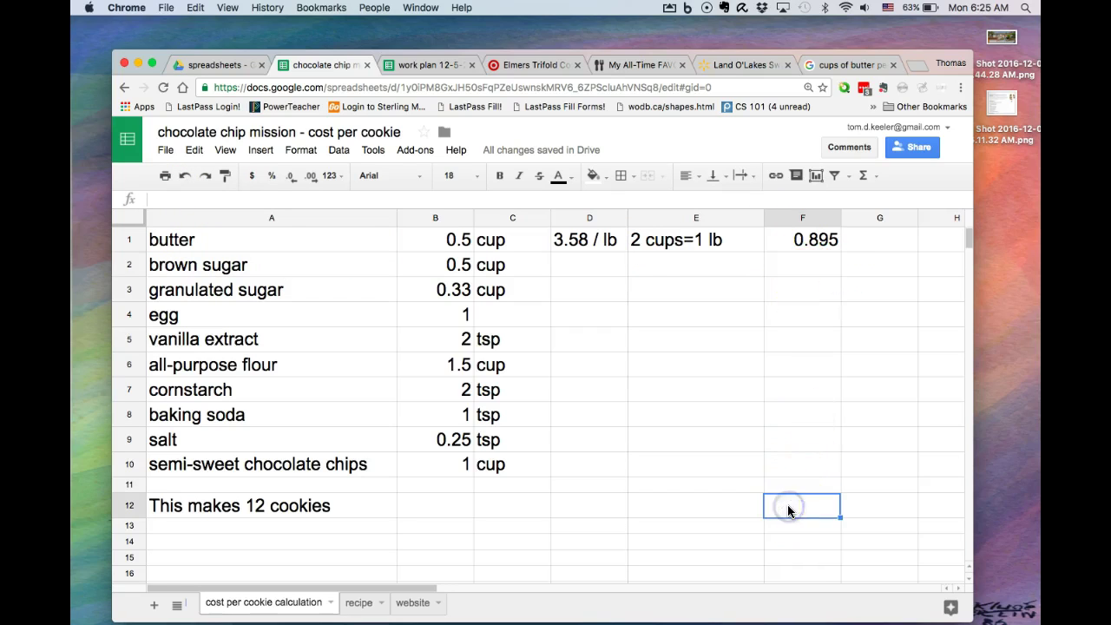